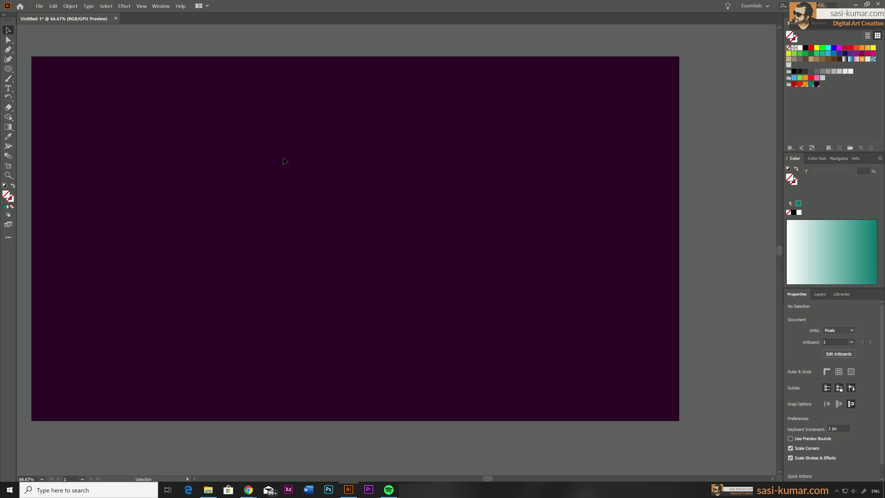
Show the Appearance panel from the Window menu.
{"action": "left_click", "coordinate": [160, 7]}
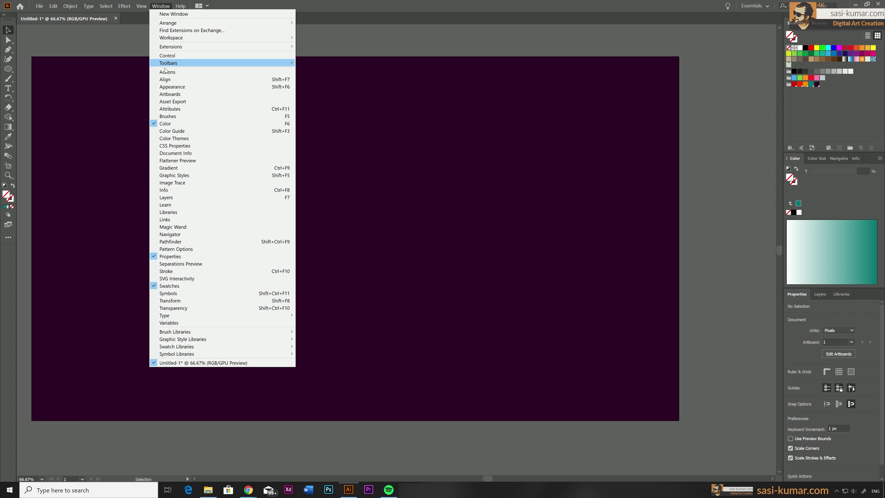
{"action": "left_click", "coordinate": [217, 90]}
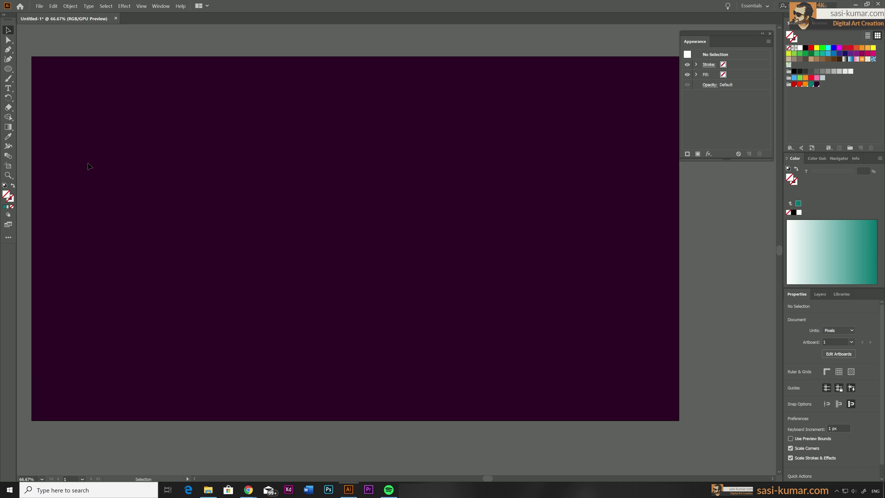
Draw a circle mid-artboard, fill it with teal, and nudge it slightly left.
{"action": "left_click", "coordinate": [7, 70]}
{"action": "left_click_drag", "start_coordinate": [319, 165], "coordinate": [427, 282]}
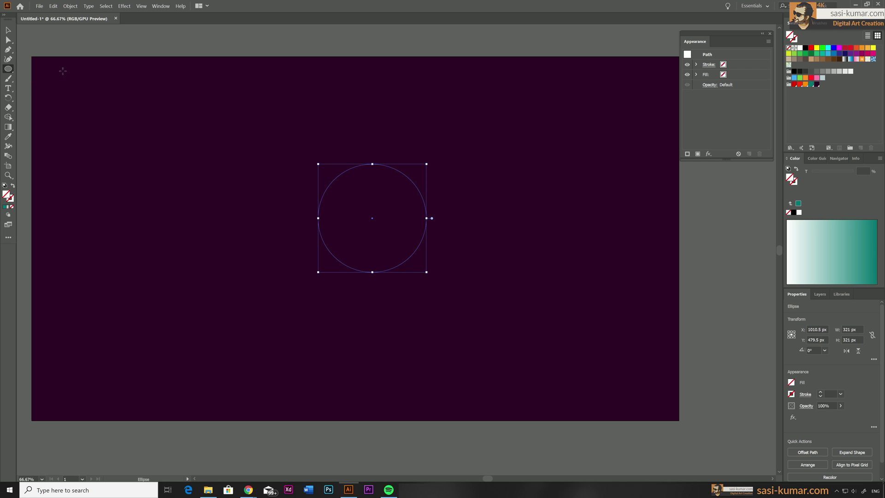
{"action": "left_click", "coordinate": [7, 31]}
{"action": "left_click", "coordinate": [811, 84]}
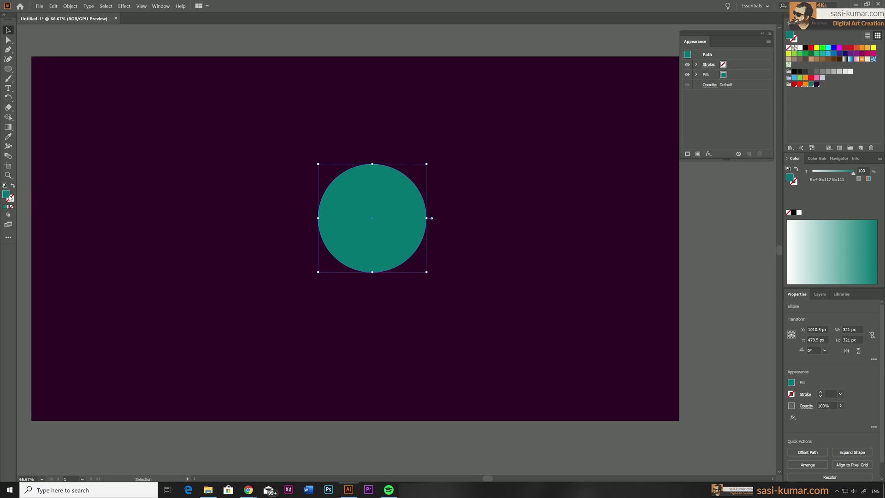
{"action": "left_click_drag", "start_coordinate": [389, 202], "coordinate": [364, 201]}
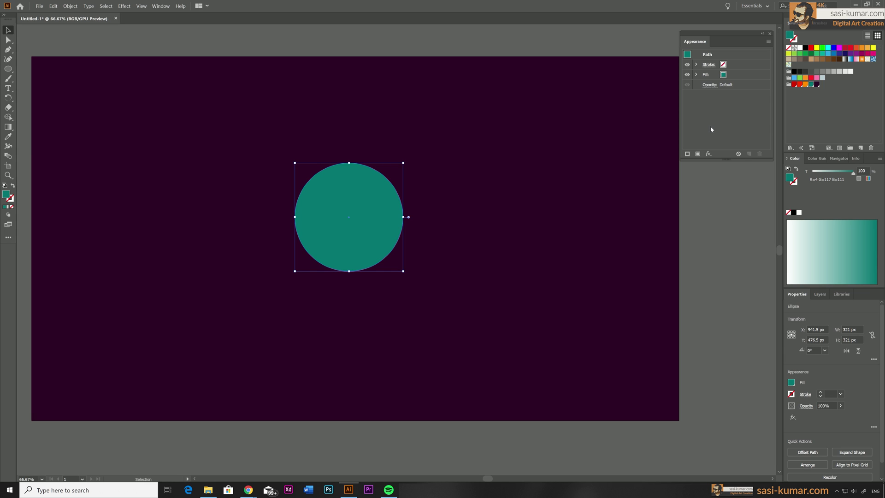
Set the circle's red stroke to 15 pt and align it to the inside.
{"action": "left_click", "coordinate": [748, 65]}
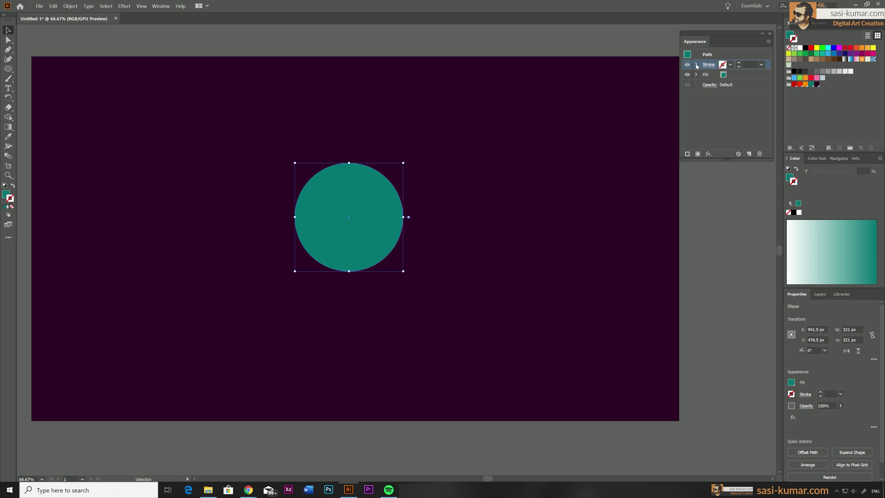
{"action": "left_click", "coordinate": [752, 65]}
{"action": "type", "text": "15"}
{"action": "key", "text": "Return"}
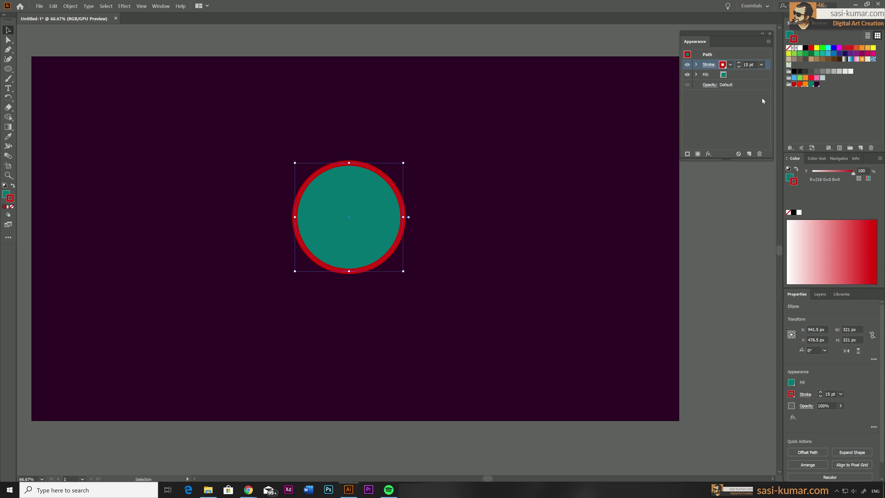
{"action": "left_click", "coordinate": [712, 67]}
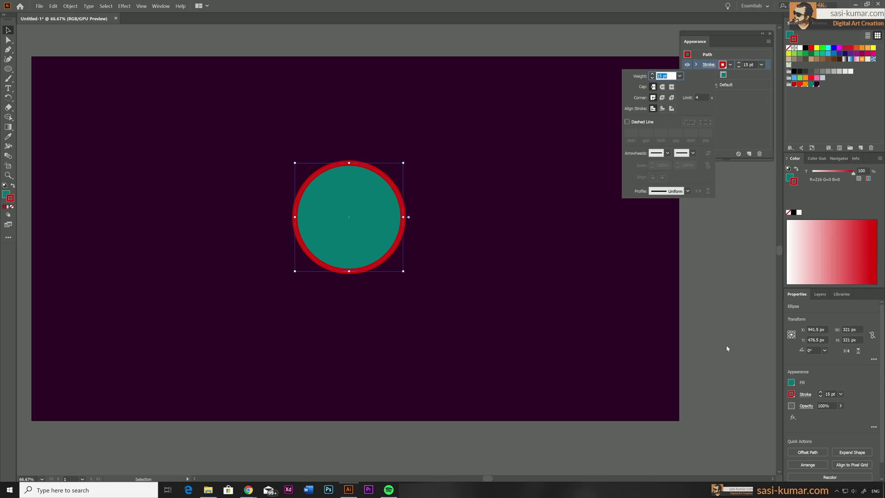
{"action": "left_click", "coordinate": [662, 109]}
{"action": "left_click", "coordinate": [753, 126]}
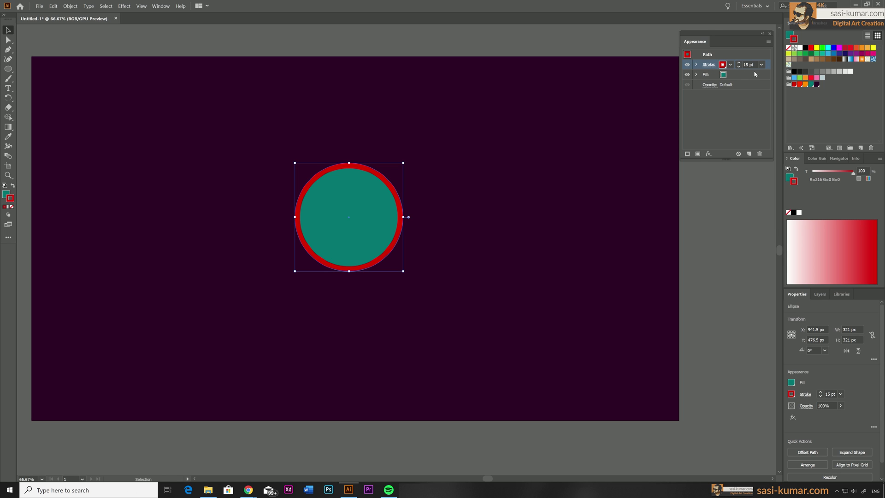
Duplicate the stroke as a brighter red 30 pt ring placed below the 15 pt stroke.
{"action": "left_click", "coordinate": [750, 155]}
{"action": "double_click", "coordinate": [745, 65]}
{"action": "type", "text": "30"}
{"action": "key", "text": "Return"}
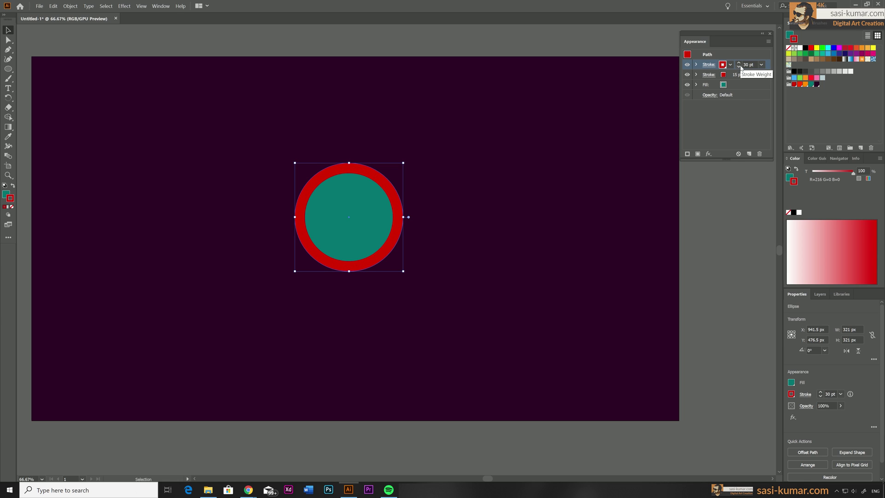
{"action": "left_click", "coordinate": [730, 66]}
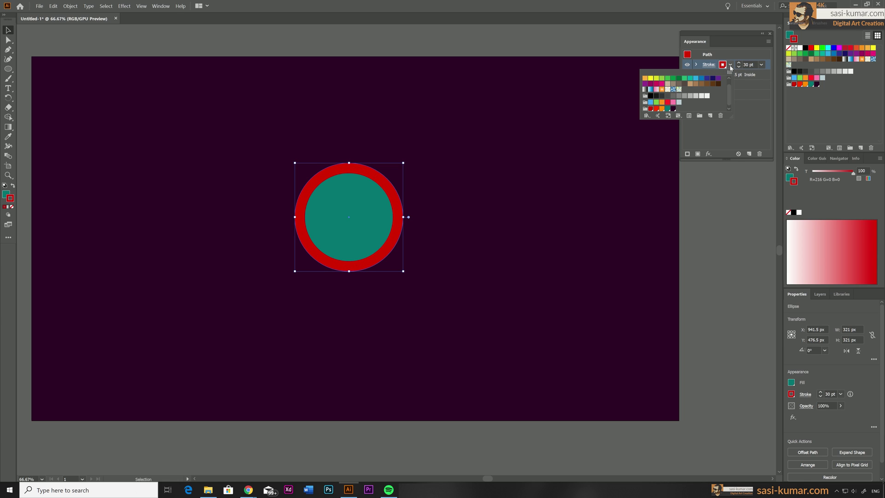
{"action": "left_click", "coordinate": [656, 109]}
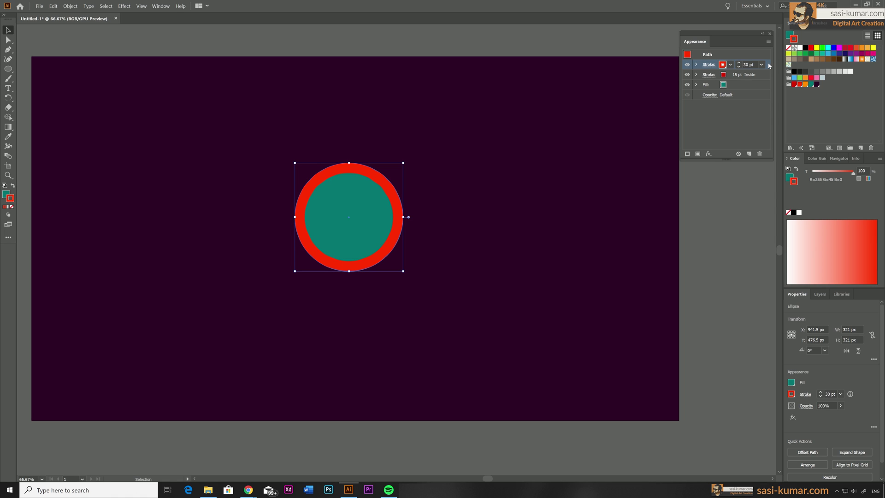
{"action": "left_click_drag", "start_coordinate": [769, 65], "coordinate": [762, 82]}
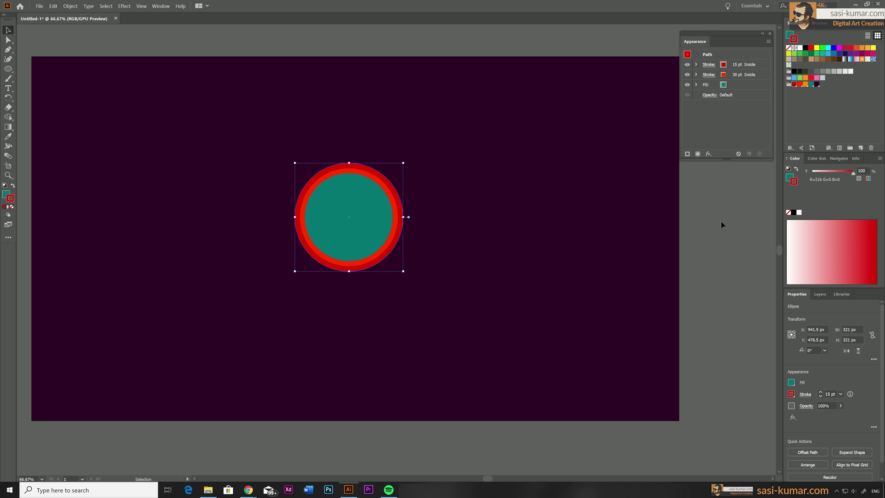
Duplicate the 30 pt stroke into a third orange stroke weighing 45 pt.
{"action": "left_click", "coordinate": [763, 76]}
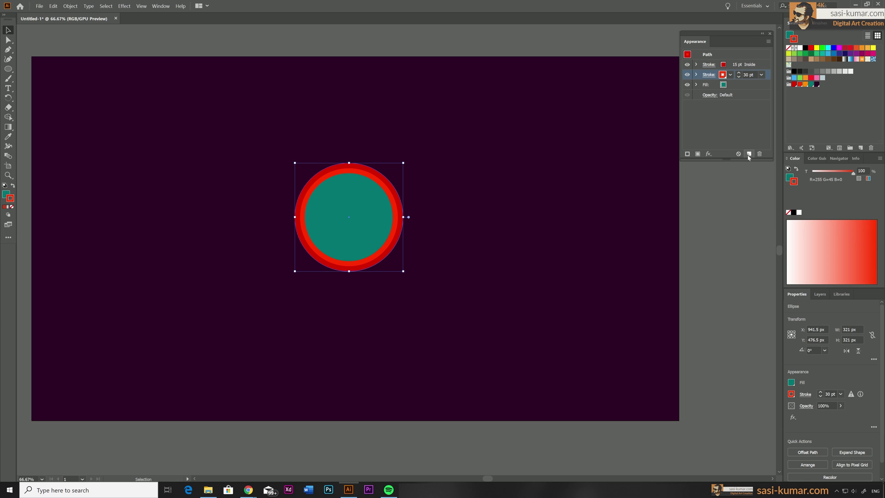
{"action": "left_click", "coordinate": [748, 155]}
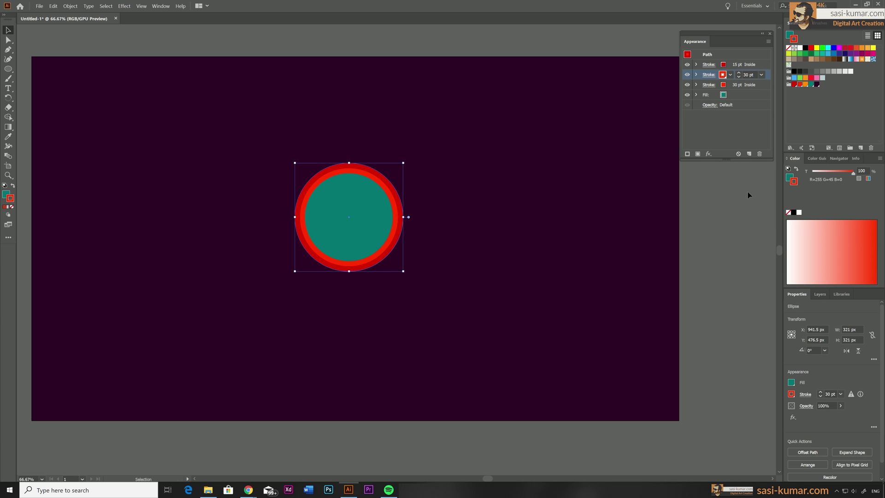
{"action": "left_click", "coordinate": [750, 89]}
{"action": "left_click", "coordinate": [751, 84]}
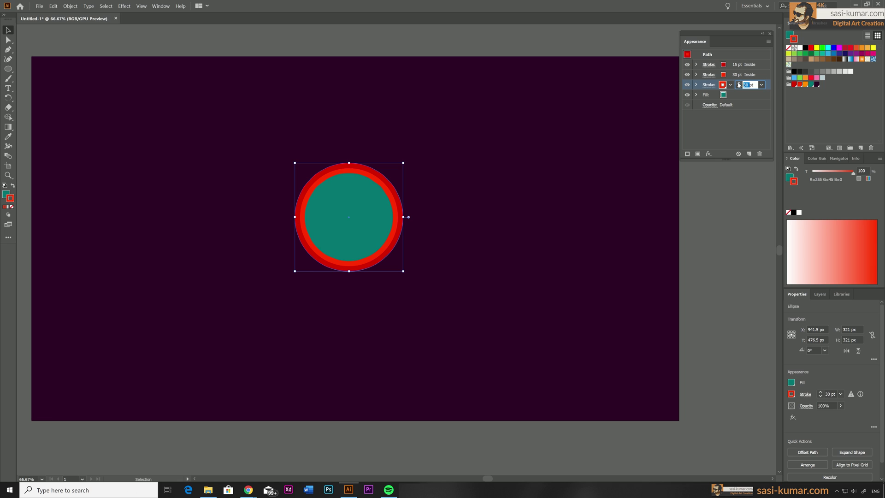
{"action": "type", "text": "45"}
{"action": "key", "text": "Return"}
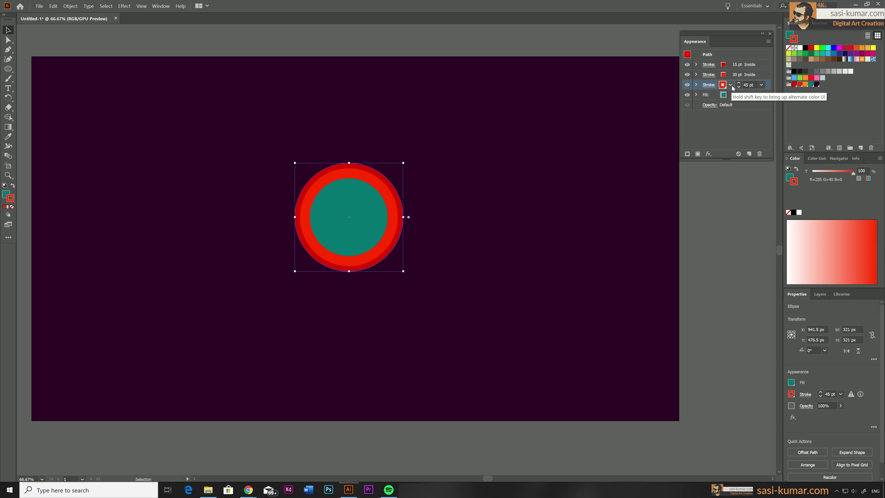
{"action": "left_click", "coordinate": [731, 85]}
{"action": "left_click", "coordinate": [662, 130]}
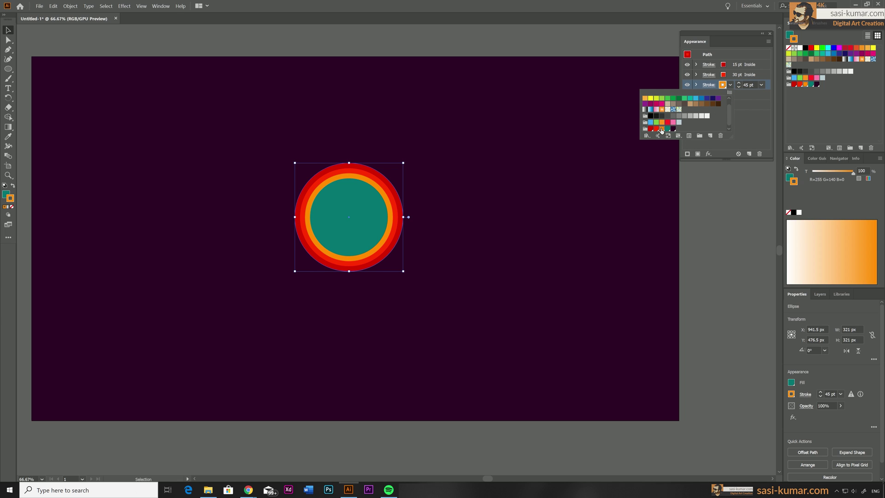
{"action": "left_click", "coordinate": [756, 138]}
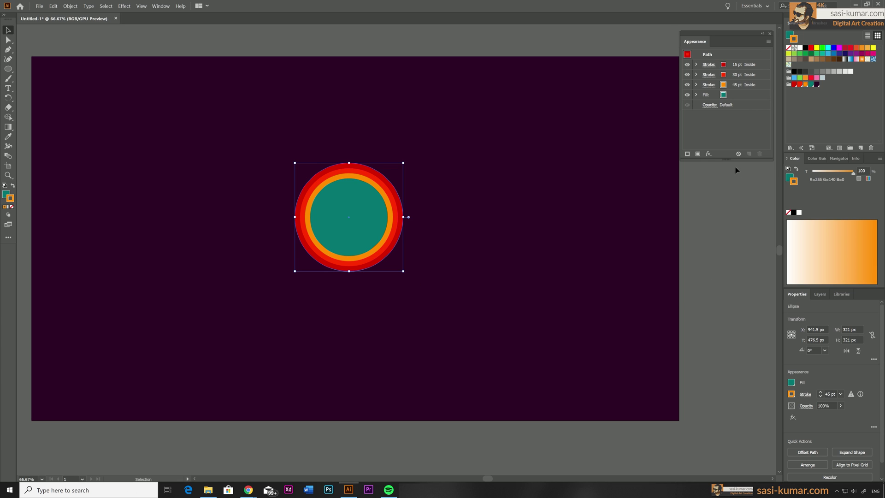
Show the Graphic Styles panel and dock it into the panel stack.
{"action": "left_click", "coordinate": [161, 6]}
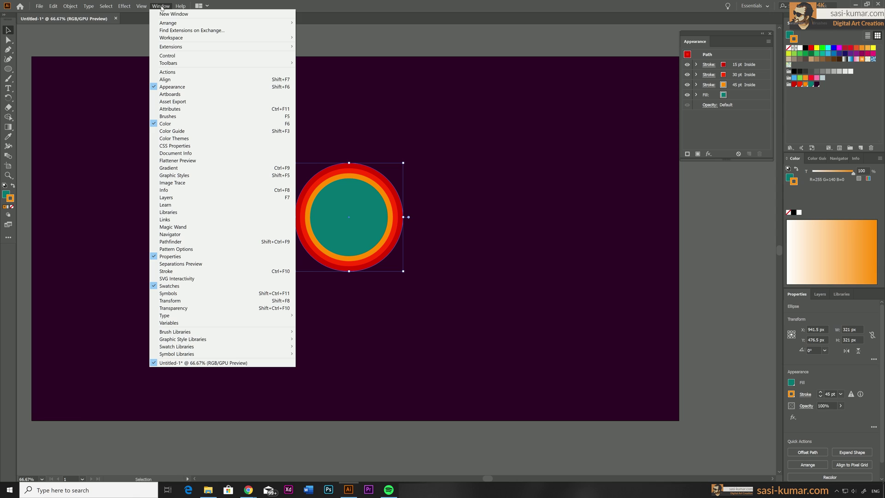
{"action": "left_click", "coordinate": [184, 176]}
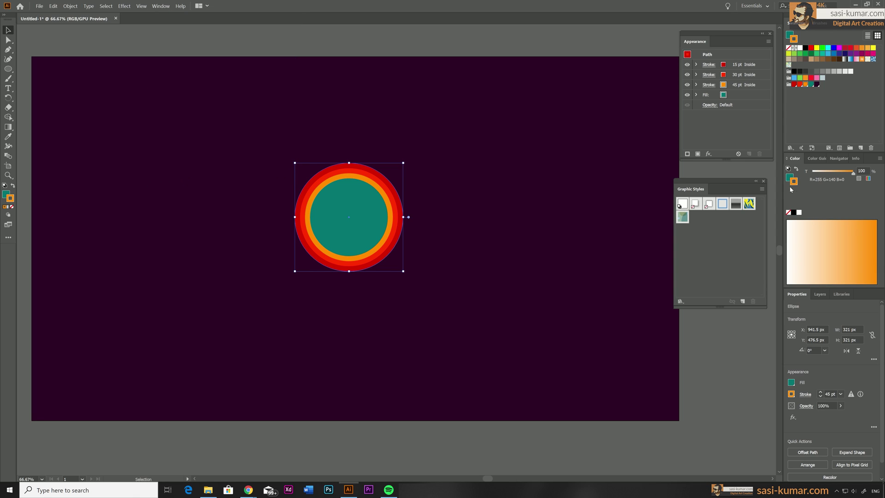
{"action": "left_click_drag", "start_coordinate": [711, 181], "coordinate": [717, 174]}
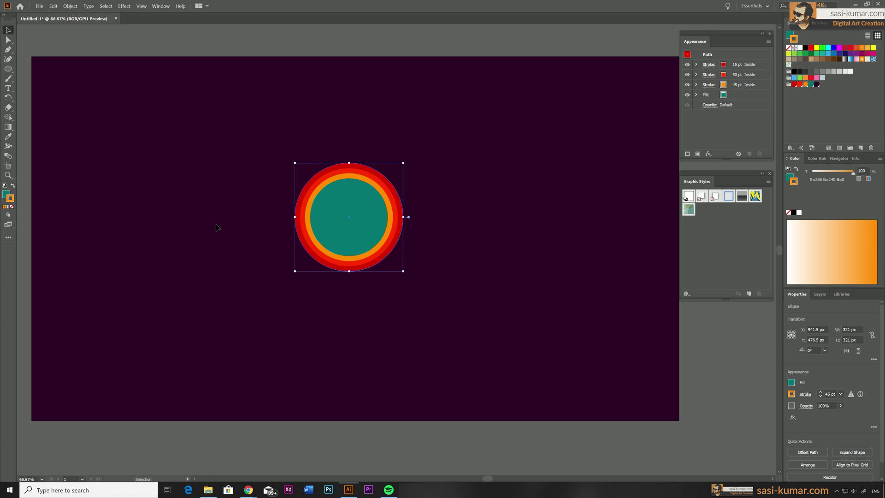
Drag the circle's combined appearance into Graphic Styles as a new style, then deselect.
{"action": "left_click", "coordinate": [689, 55]}
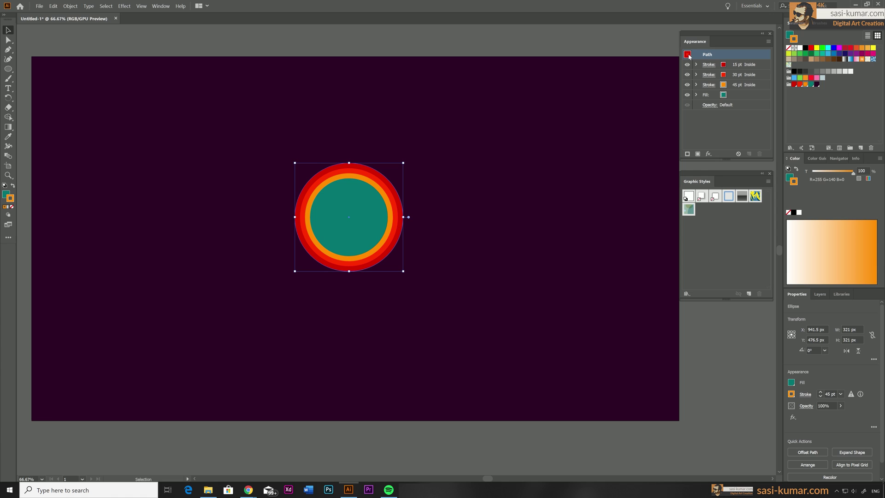
{"action": "left_click_drag", "start_coordinate": [690, 56], "coordinate": [719, 234]}
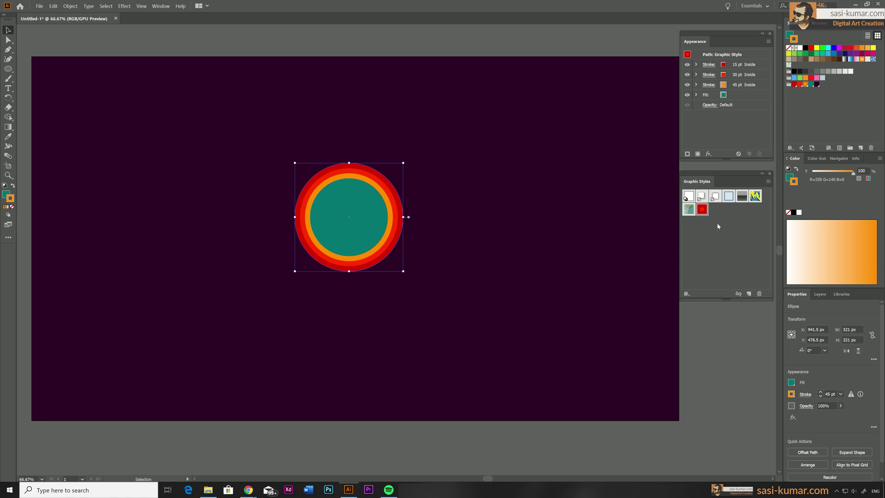
{"action": "key", "text": "ctrl+z"}
{"action": "left_click_drag", "start_coordinate": [374, 216], "coordinate": [743, 244]}
{"action": "key", "text": "ctrl+z"}
{"action": "left_click", "coordinate": [687, 57]}
{"action": "left_click_drag", "start_coordinate": [687, 57], "coordinate": [727, 254]}
{"action": "left_click", "coordinate": [718, 345]}
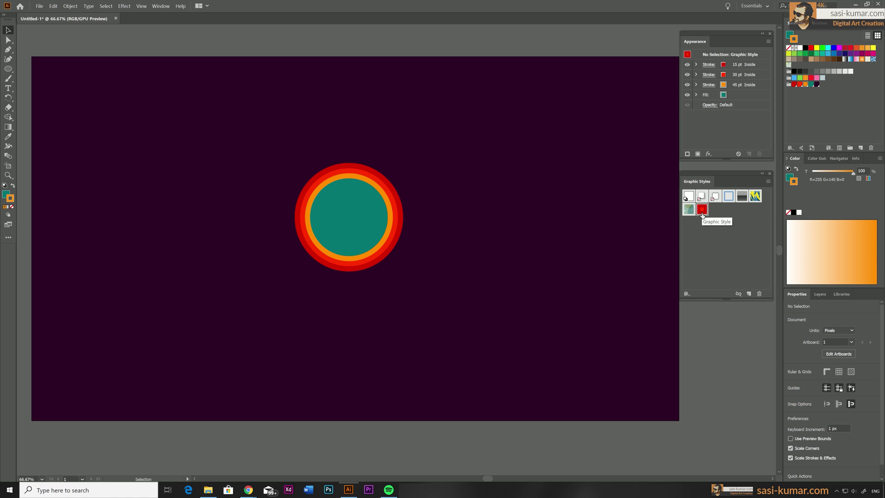
Draw a large star right of the circle and apply the red layered style.
{"action": "left_click", "coordinate": [7, 68]}
{"action": "left_click", "coordinate": [42, 98]}
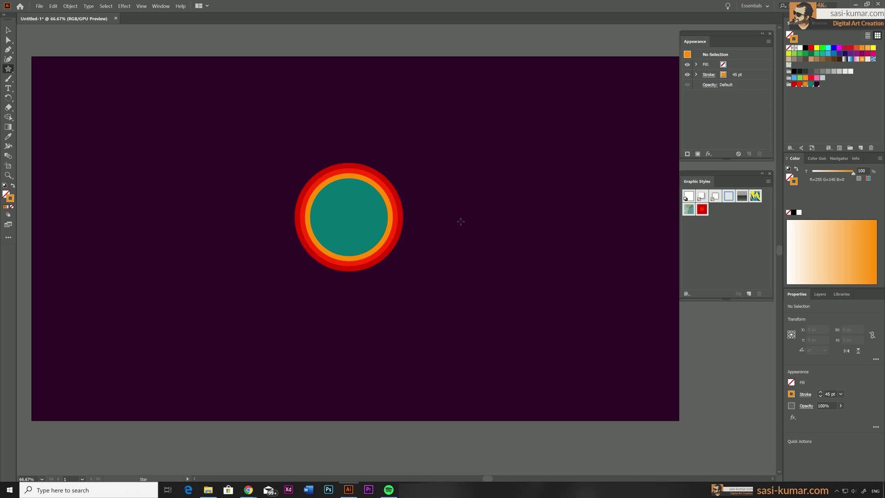
{"action": "left_click_drag", "start_coordinate": [554, 225], "coordinate": [614, 281]}
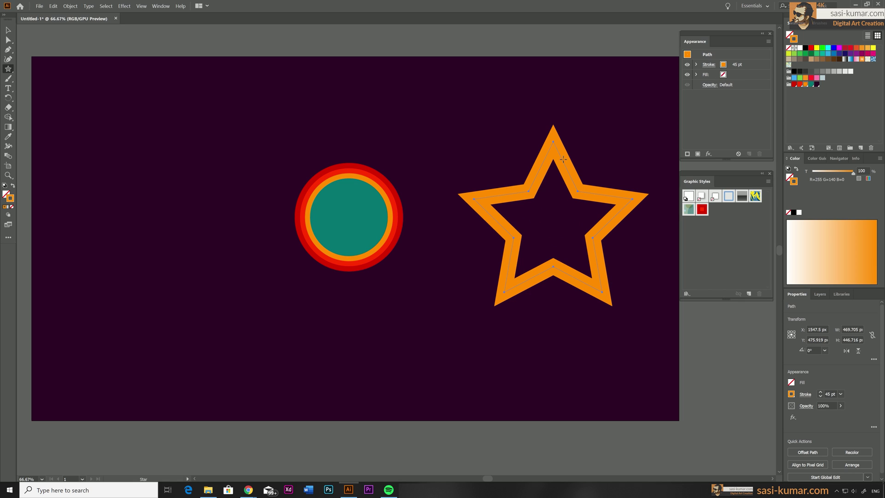
{"action": "left_click", "coordinate": [703, 211]}
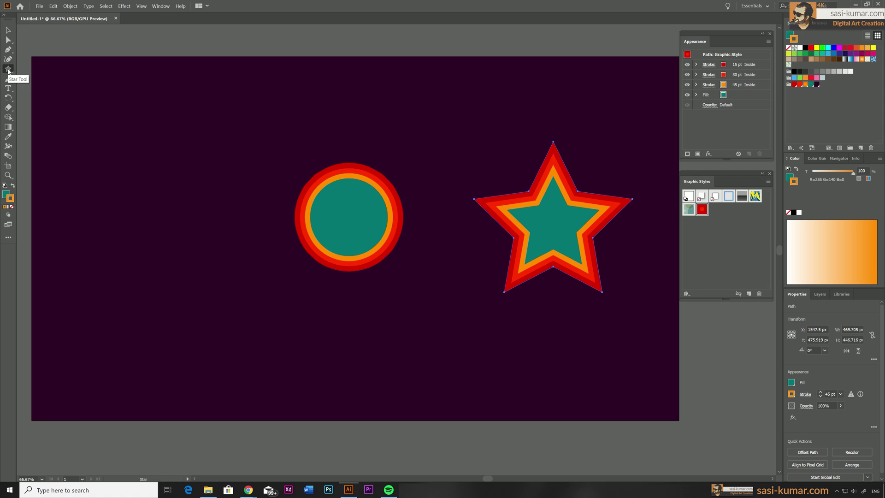
Draw a curved teardrop shape with the Pen tool and apply the red layered style.
{"action": "left_click", "coordinate": [8, 50]}
{"action": "left_click", "coordinate": [86, 258]}
{"action": "left_click_drag", "start_coordinate": [164, 140], "coordinate": [262, 116]}
{"action": "left_click", "coordinate": [261, 88]}
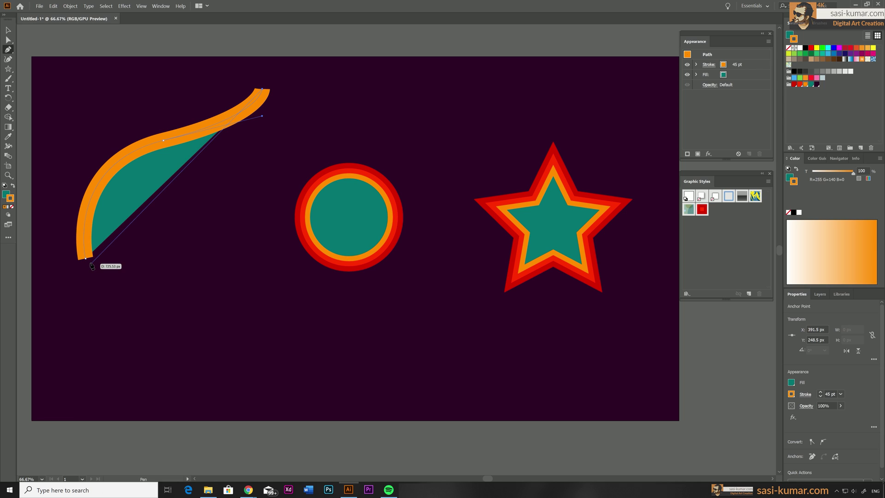
{"action": "left_click_drag", "start_coordinate": [85, 258], "coordinate": [7, 173]}
{"action": "left_click", "coordinate": [702, 210]}
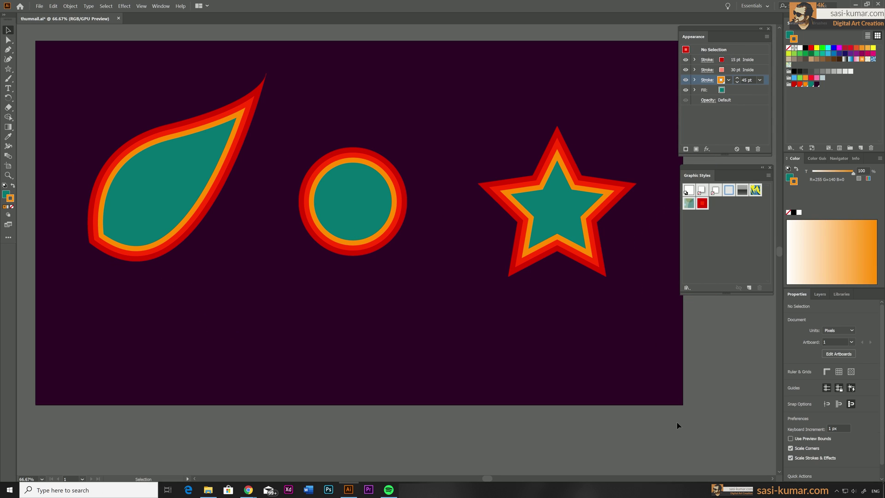
Delete the teardrop and shrink the circle and star into the artboard's top-left.
{"action": "key", "text": "Delete"}
{"action": "key", "text": "ctrl+a"}
{"action": "left_click_drag", "start_coordinate": [575, 217], "coordinate": [325, 128]}
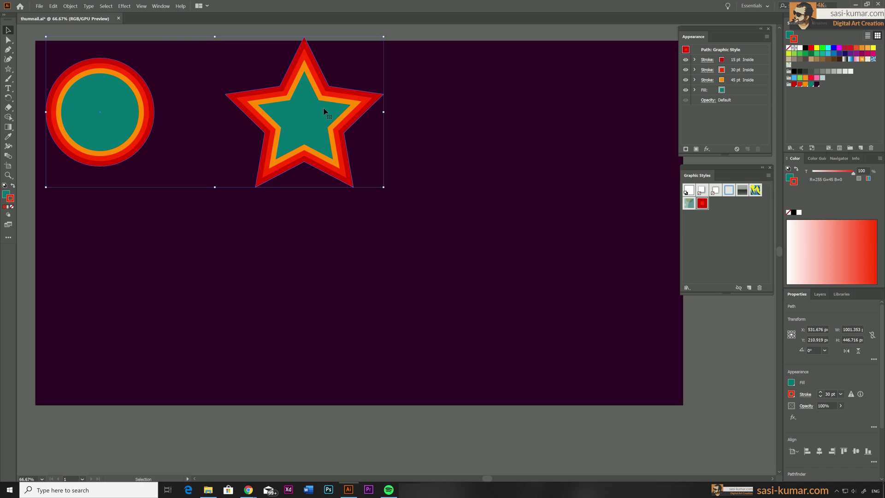
{"action": "key", "text": "ctrl+minus"}
{"action": "left_click_drag", "start_coordinate": [519, 306], "coordinate": [271, 176]}
Add the word TEXT low on the artboard, enlarged and moved up-left.
{"action": "key", "text": "t"}
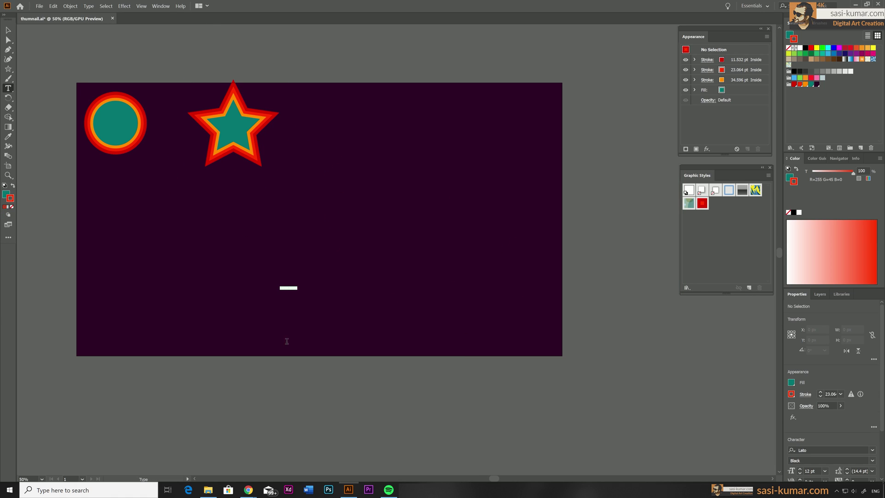
{"action": "left_click", "coordinate": [285, 288]}
{"action": "type", "text": "TEXT"}
{"action": "left_click", "coordinate": [7, 29]}
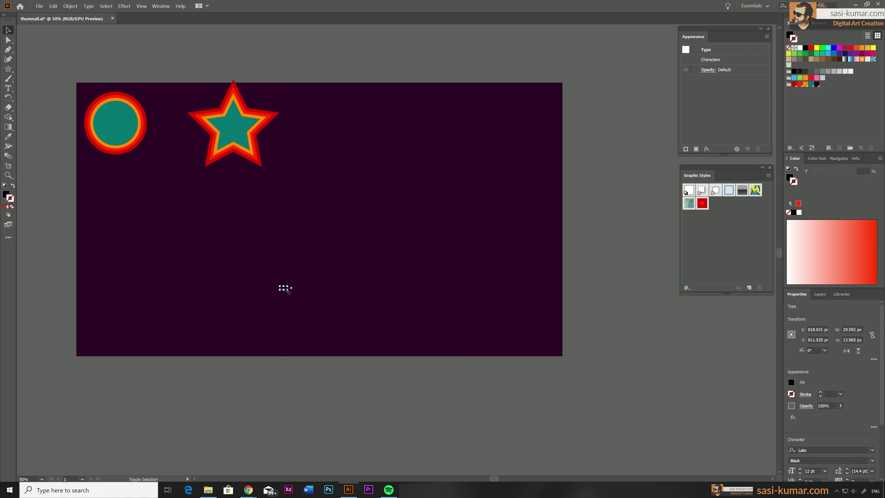
{"action": "left_click_drag", "start_coordinate": [293, 292], "coordinate": [518, 439]}
{"action": "left_click_drag", "start_coordinate": [431, 332], "coordinate": [342, 276]}
Style TEXT with the red rings thinned to 15, 10 and 5 pt, saved as Graphic Style 2.
{"action": "left_click", "coordinate": [703, 205]}
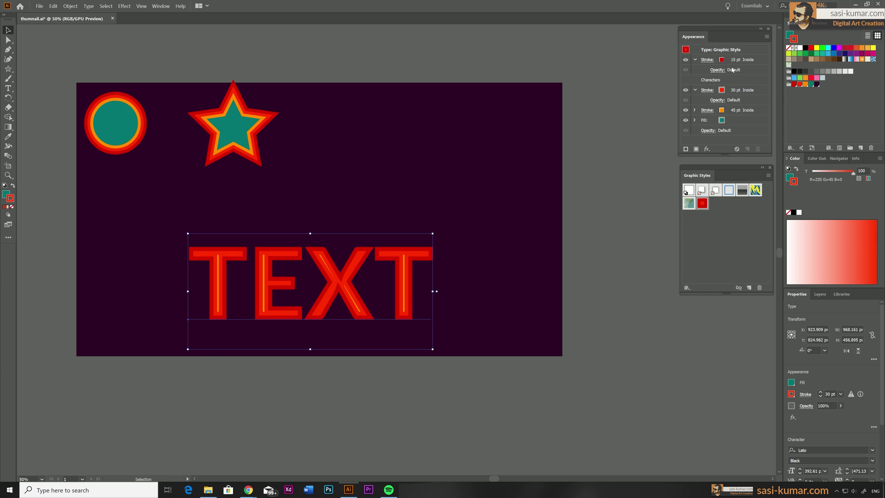
{"action": "left_click", "coordinate": [735, 112]}
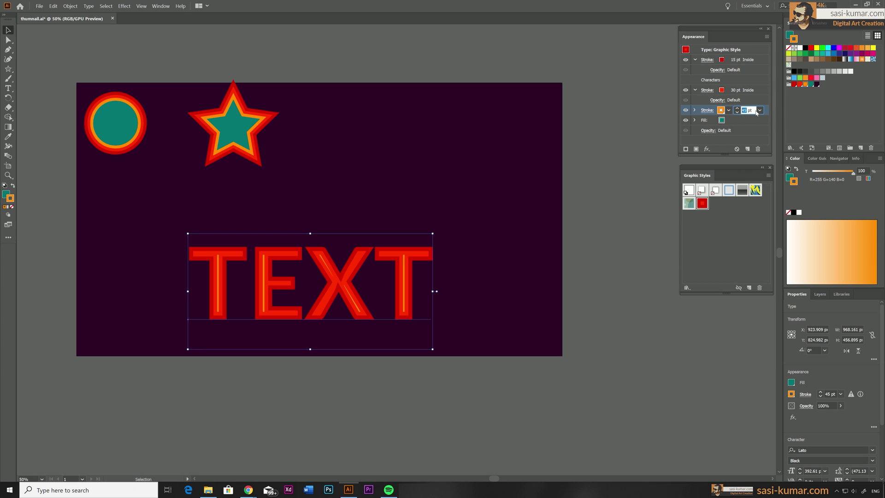
{"action": "type", "text": "15"}
{"action": "left_click", "coordinate": [738, 90]}
{"action": "type", "text": "10"}
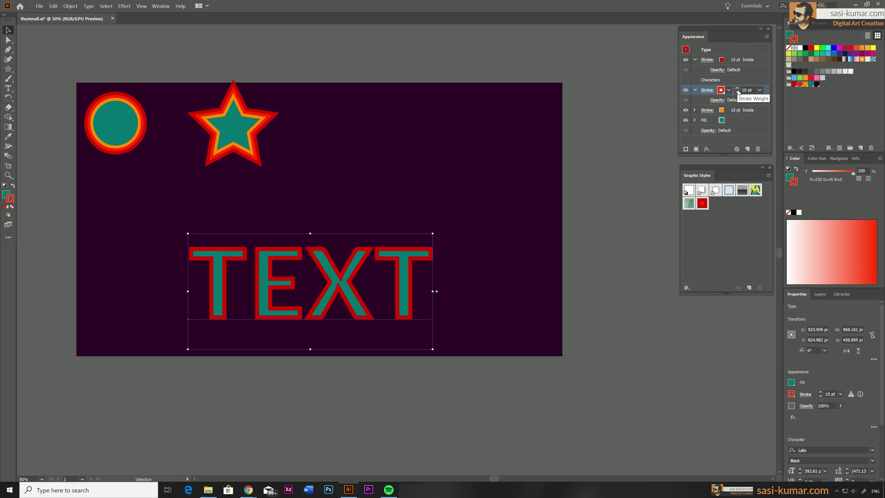
{"action": "left_click", "coordinate": [736, 60]}
{"action": "type", "text": "5"}
{"action": "left_click", "coordinate": [397, 56]}
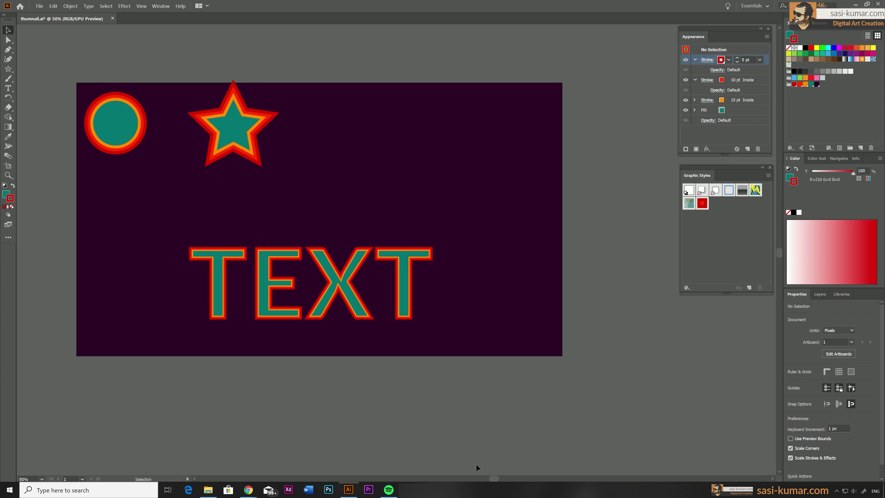
{"action": "left_click", "coordinate": [407, 293]}
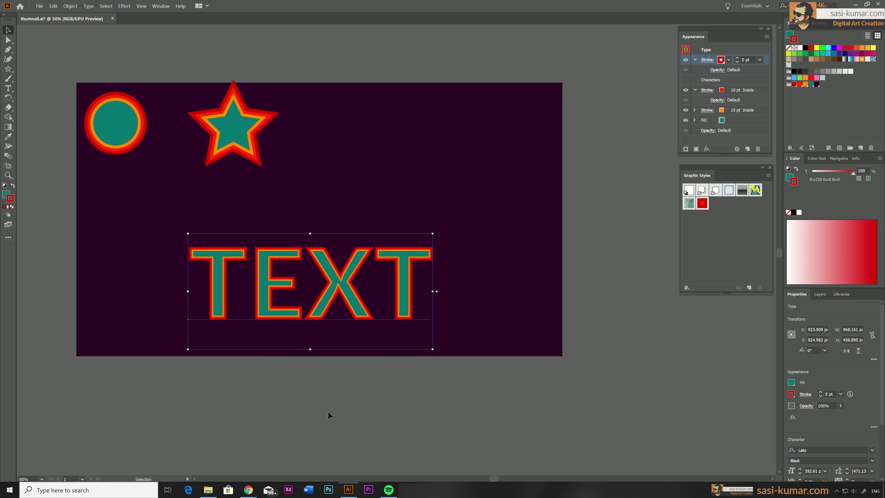
{"action": "left_click_drag", "start_coordinate": [353, 299], "coordinate": [747, 219]}
Alt-drag a copy of the star to the right and apply Graphic Style 2.
{"action": "left_click", "coordinate": [425, 54]}
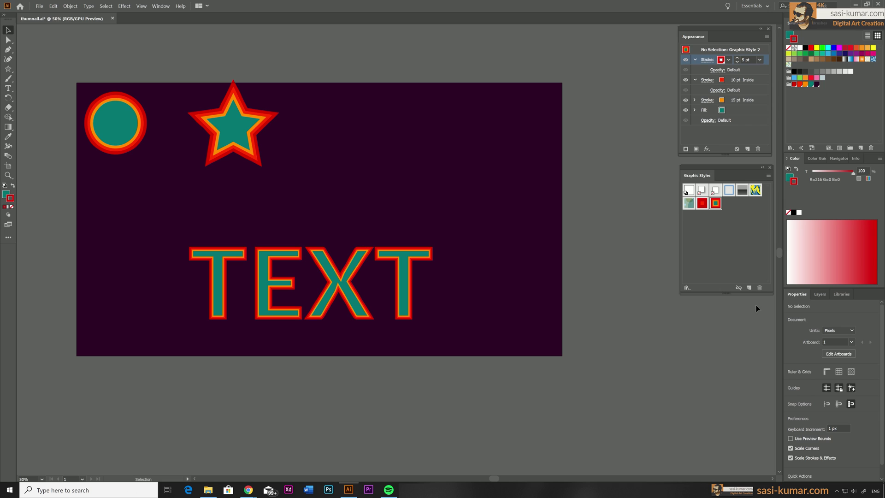
{"action": "left_click", "coordinate": [242, 137]}
{"action": "left_click_drag", "start_coordinate": [242, 136], "coordinate": [355, 133]}
{"action": "left_click", "coordinate": [715, 203]}
{"action": "key", "text": "ctrl+shift+a"}
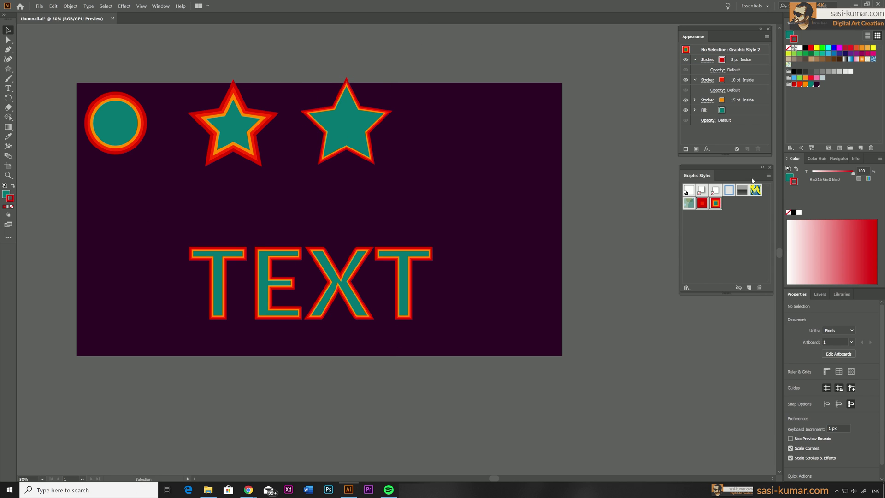
Save the graphic styles as a library named temp.
{"action": "left_click", "coordinate": [768, 176]}
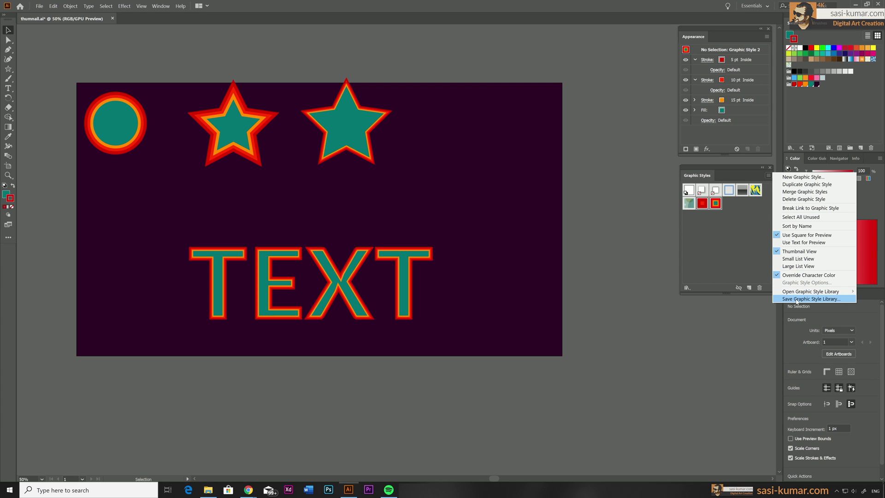
{"action": "left_click", "coordinate": [771, 300]}
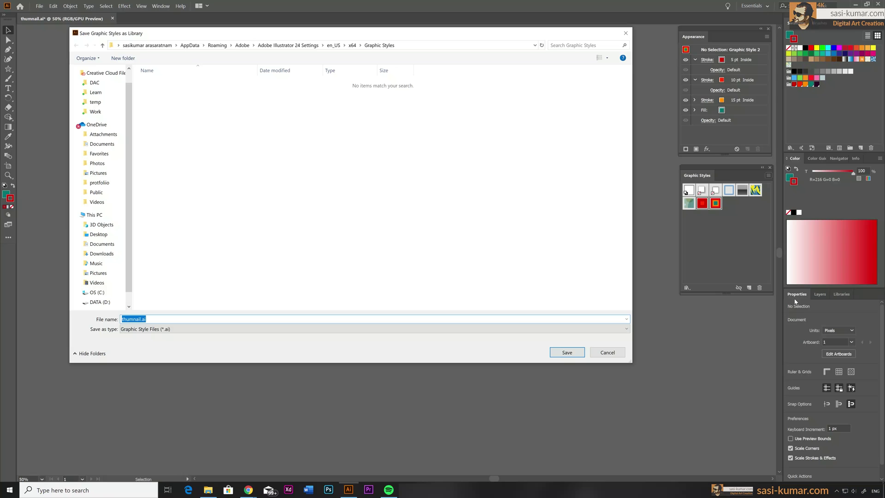
{"action": "type", "text": "temp"}
{"action": "left_click", "coordinate": [568, 352]}
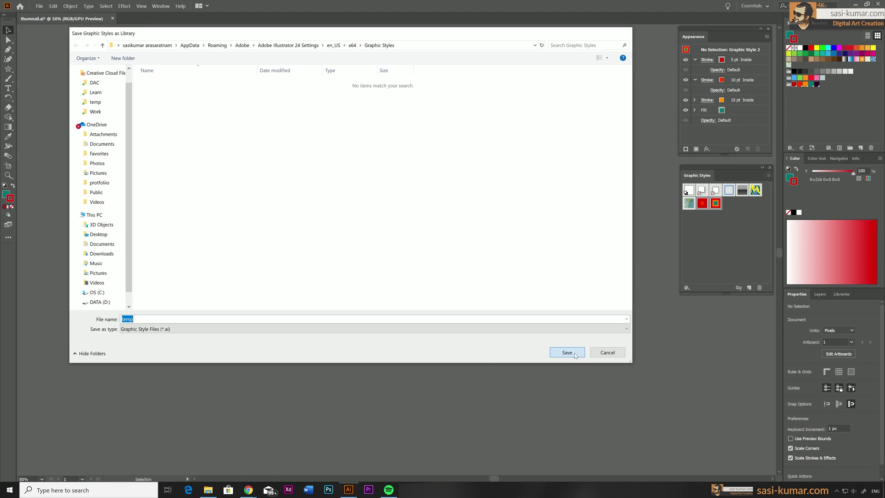
Reopen the temp library from User Defined graphic style libraries.
{"action": "left_click", "coordinate": [768, 176]}
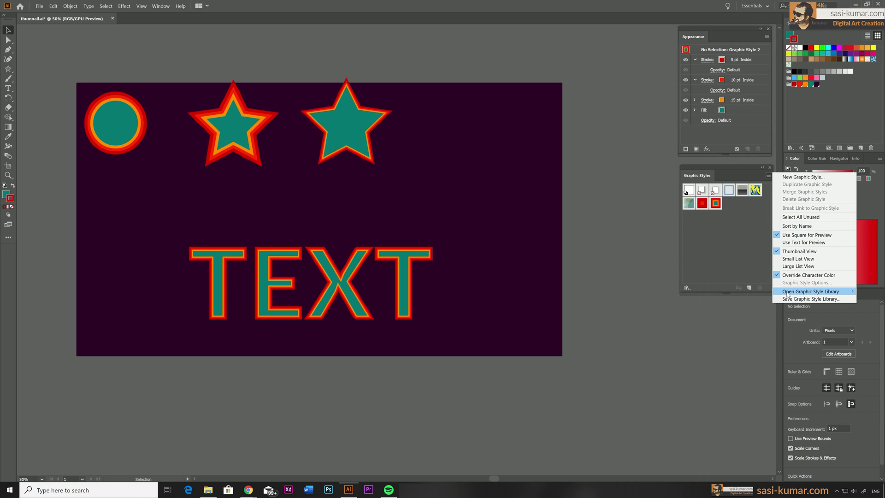
{"action": "mouse_move", "coordinate": [787, 295]}
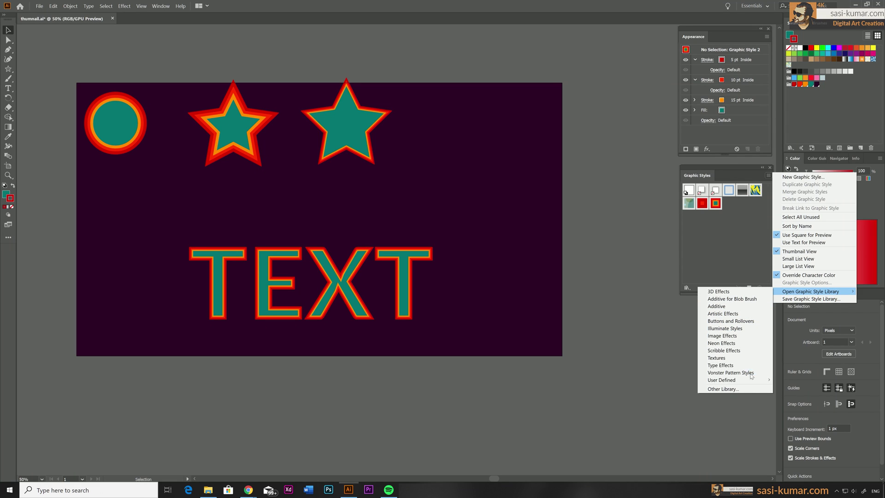
{"action": "mouse_move", "coordinate": [750, 385]}
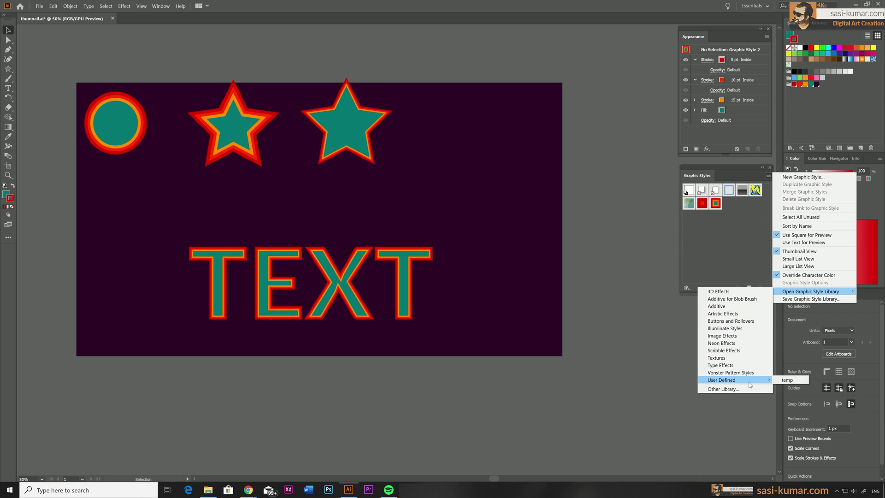
{"action": "left_click", "coordinate": [788, 381]}
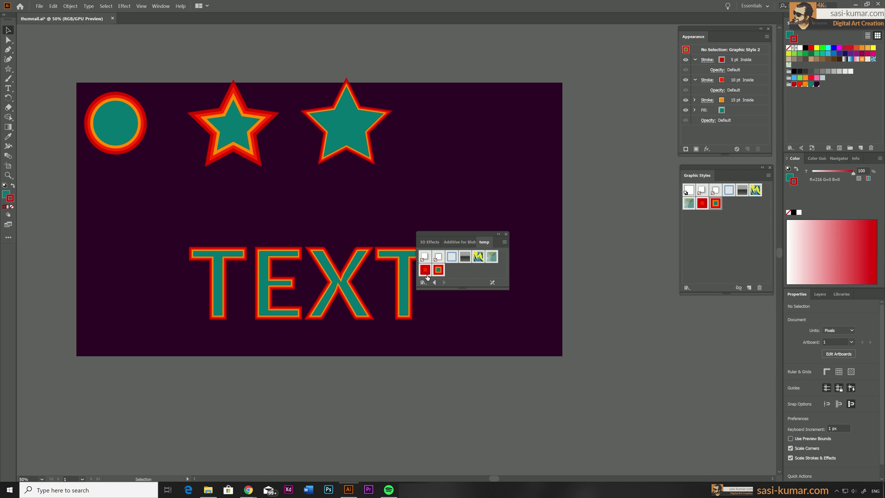